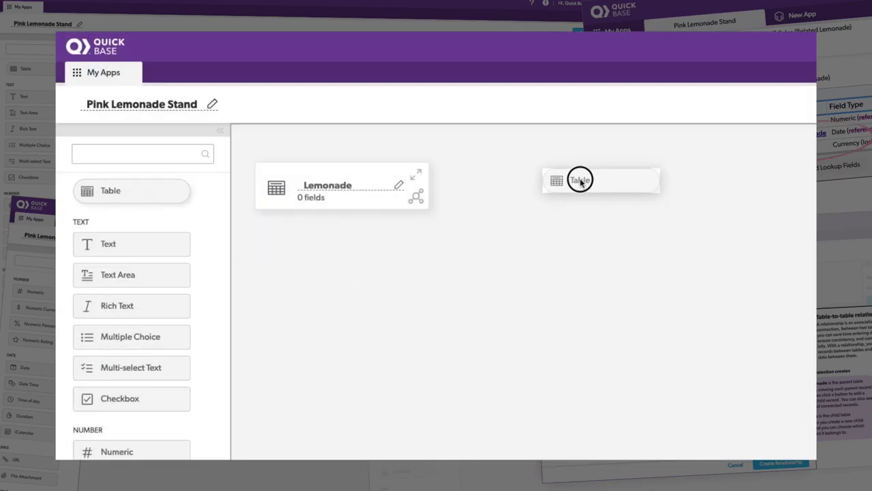
# Show Quick Base's My apps page with the three Demos apps and the create-new-app option.
pyautogui.moveTo(580, 180); pyautogui.dragTo(580, 183)
pyautogui.click(629, 183)
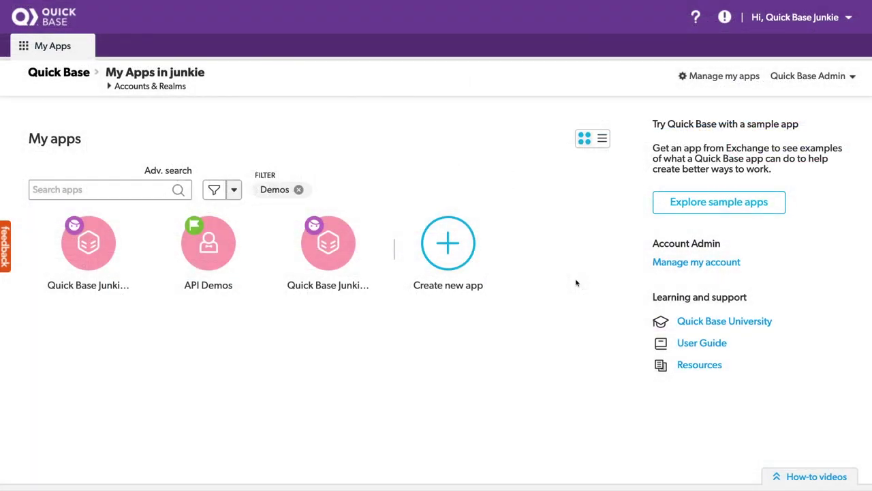
# Start a new Visual Builder app named 'Pink Lemonade Stand'.
pyautogui.click(449, 250)
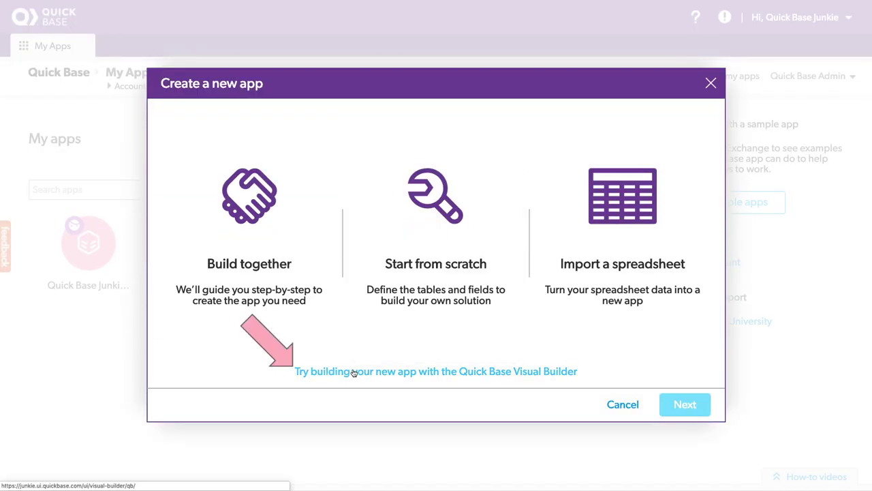
pyautogui.click(463, 375)
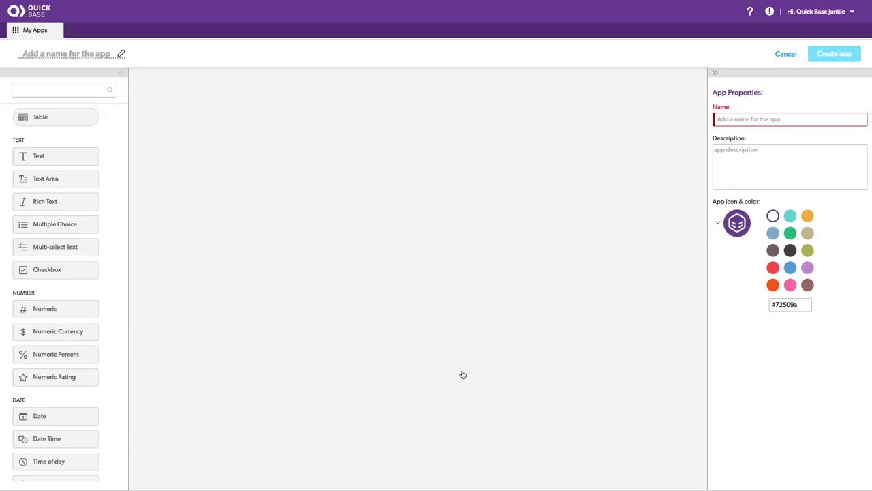
pyautogui.click(757, 118)
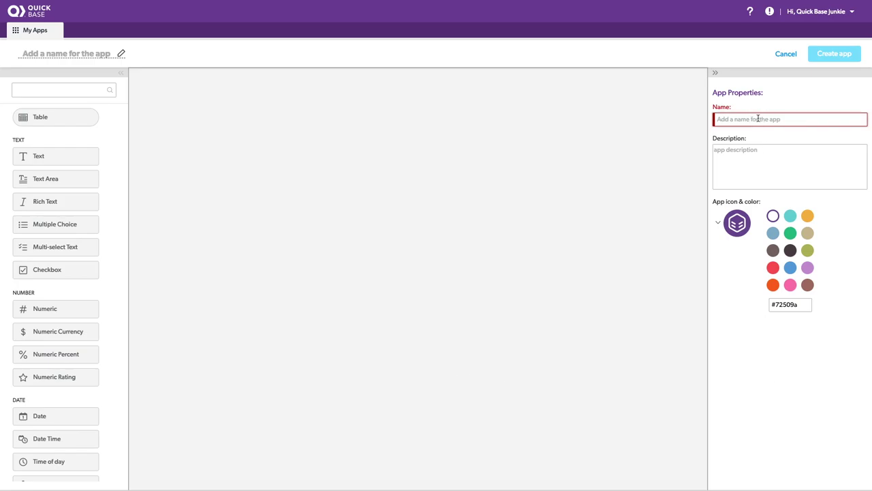
pyautogui.write('Pink Lemonade Stand')
# Give the app a lemonade-stand icon coloured pink (#ff80b1).
pyautogui.click(735, 218)
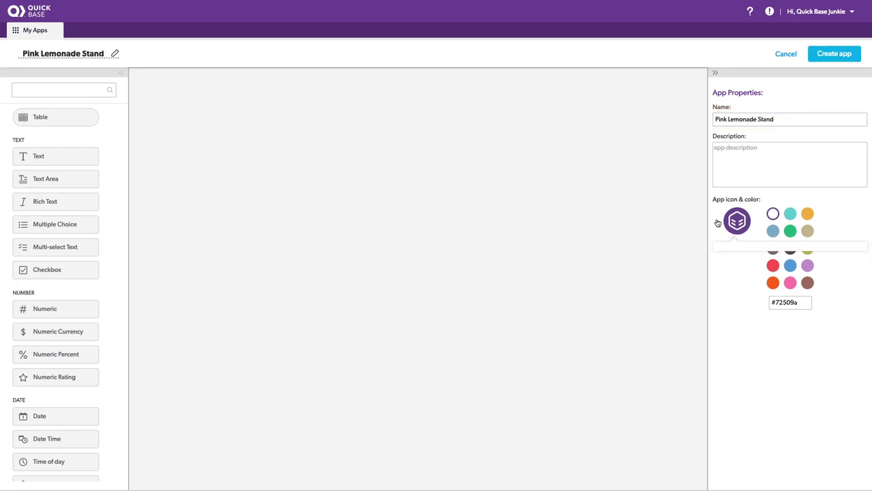
pyautogui.click(733, 217)
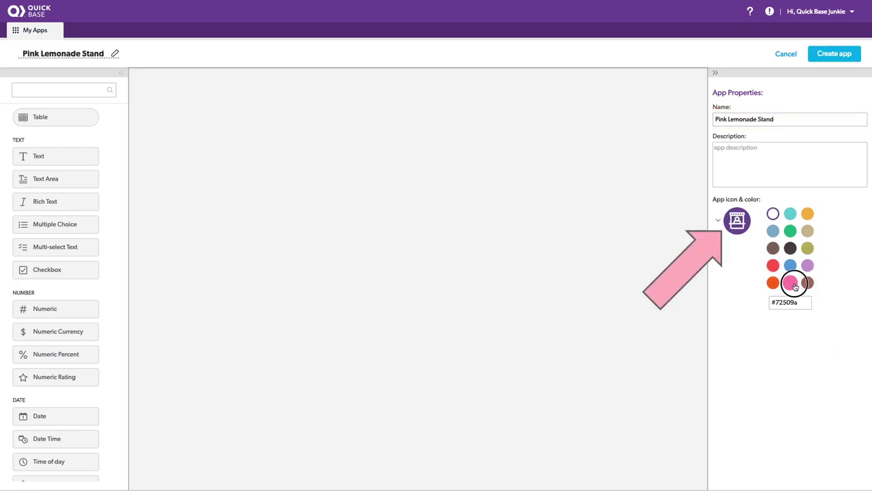
pyautogui.click(792, 284)
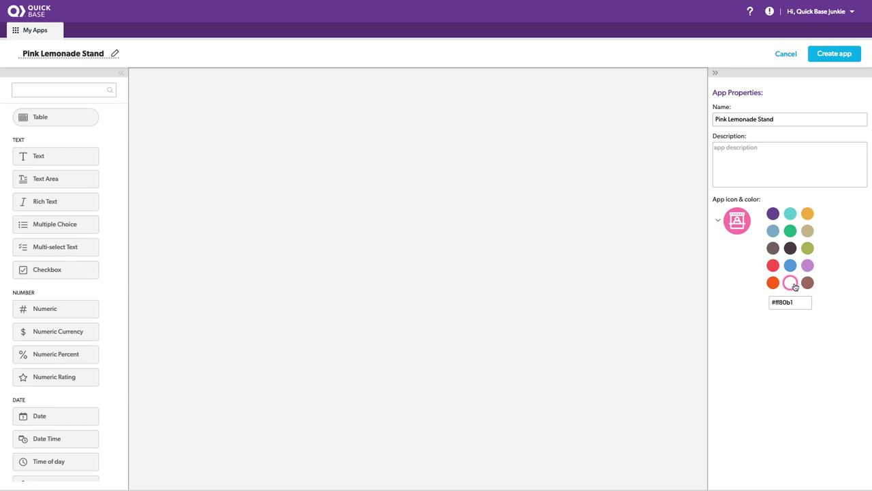
# Add a table named 'Lemonade' to the app canvas.
pyautogui.moveTo(47, 119)
pyautogui.mouseDown()
pyautogui.moveTo(147, 135)
pyautogui.moveTo(210, 115)
pyautogui.mouseUp()
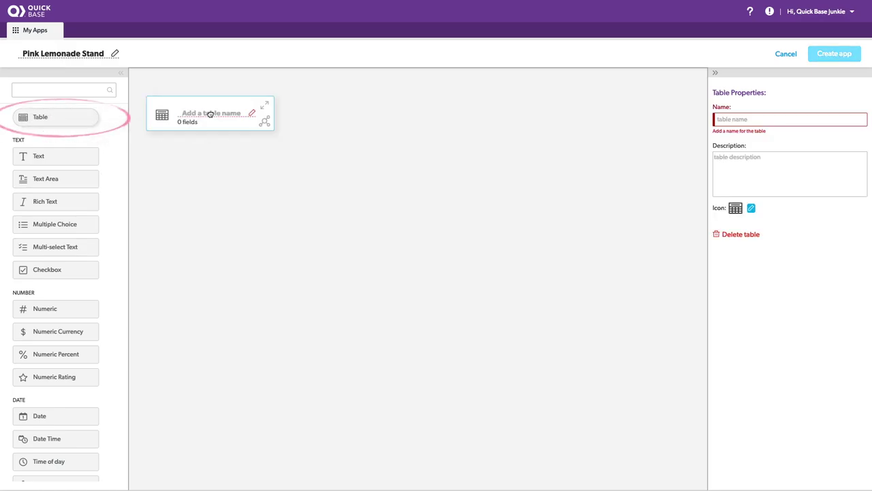
pyautogui.click(208, 114)
pyautogui.write('Lemonade')
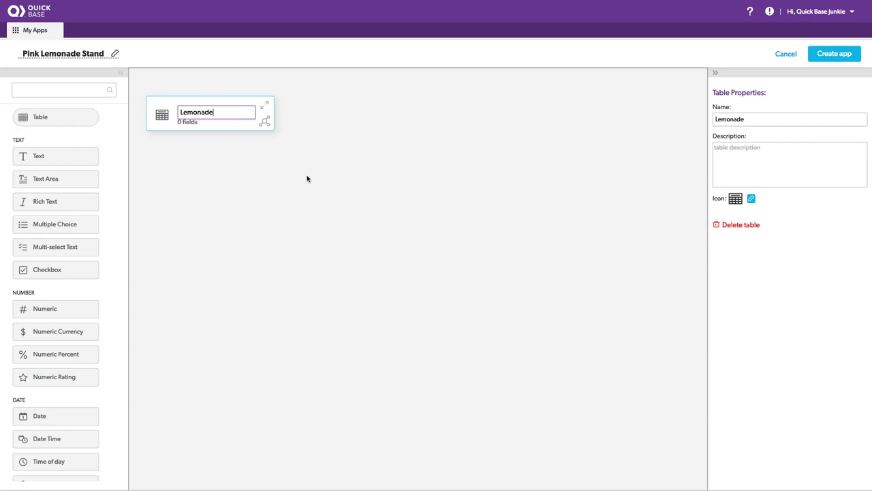
pyautogui.click(307, 178)
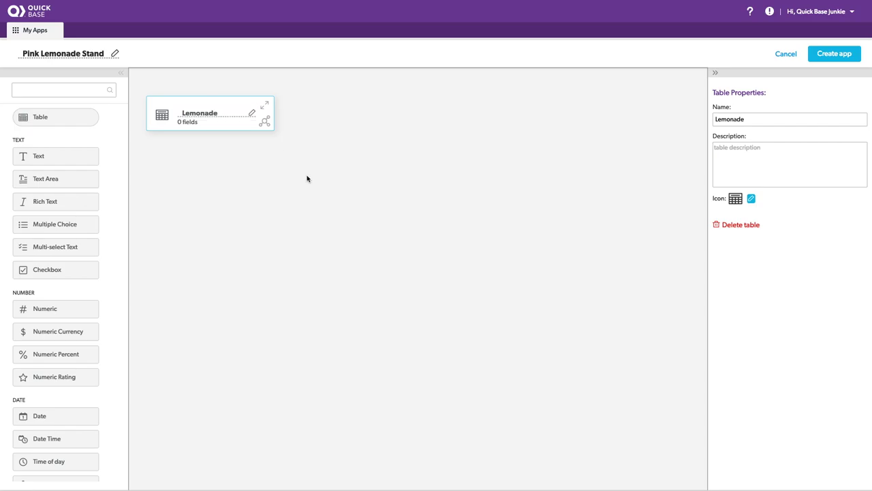
# Add a second table named 'Sales' and drop a Date field into Lemonade.
pyautogui.moveTo(40, 116); pyautogui.dragTo(386, 109)
pyautogui.click(386, 109)
pyautogui.write('Sale')
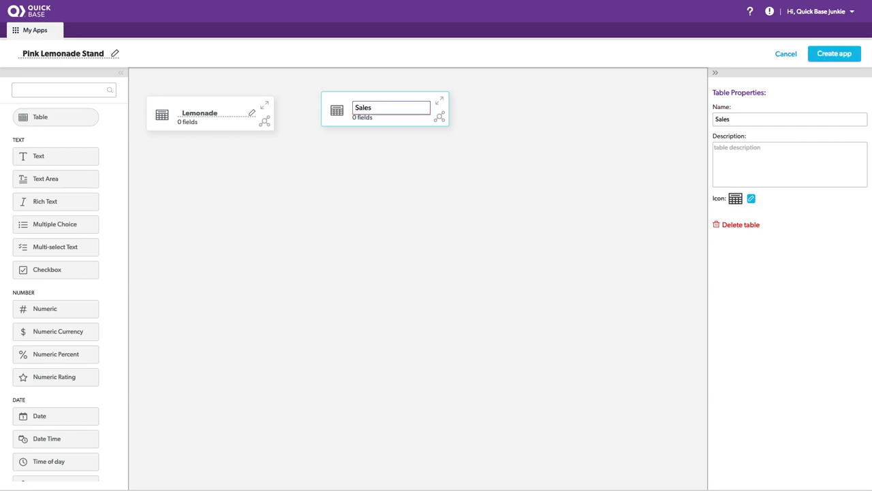
pyautogui.write('s')
pyautogui.click(393, 159)
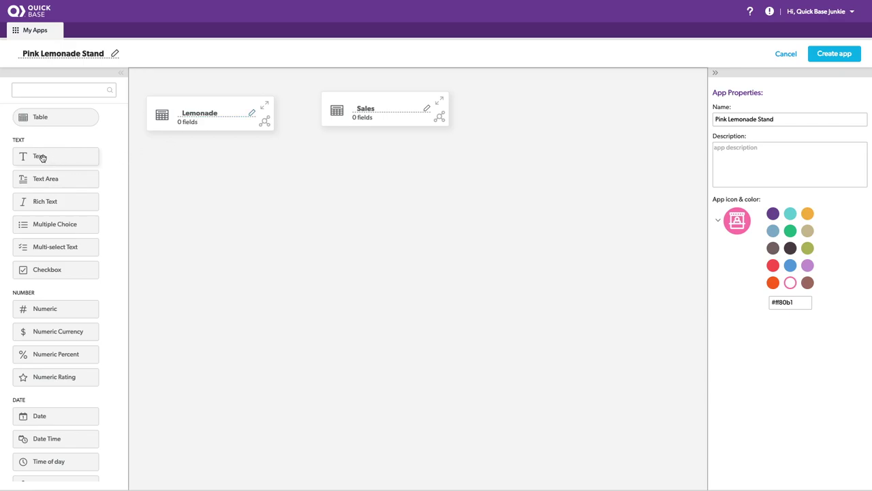
pyautogui.moveTo(41, 416); pyautogui.dragTo(204, 113)
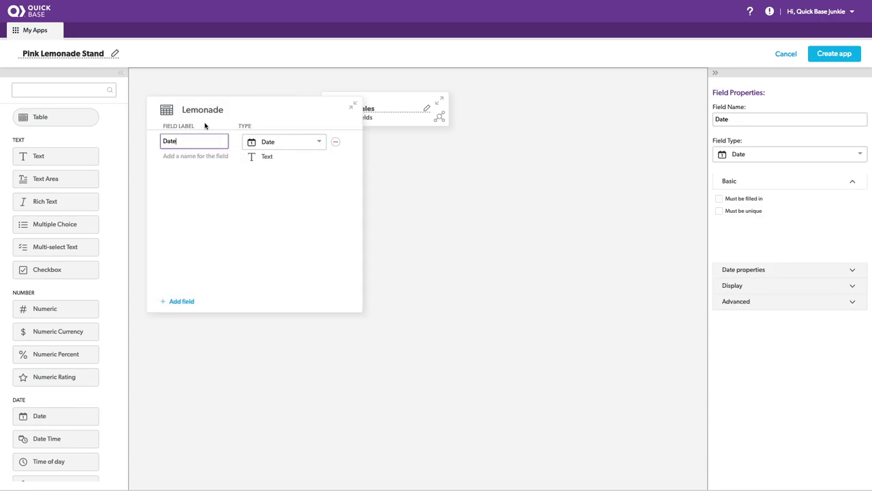
# Label the date field 'Date Made' and add a 'Cost' field of type Numeric Currency.
pyautogui.write('Made')
pyautogui.click(203, 153)
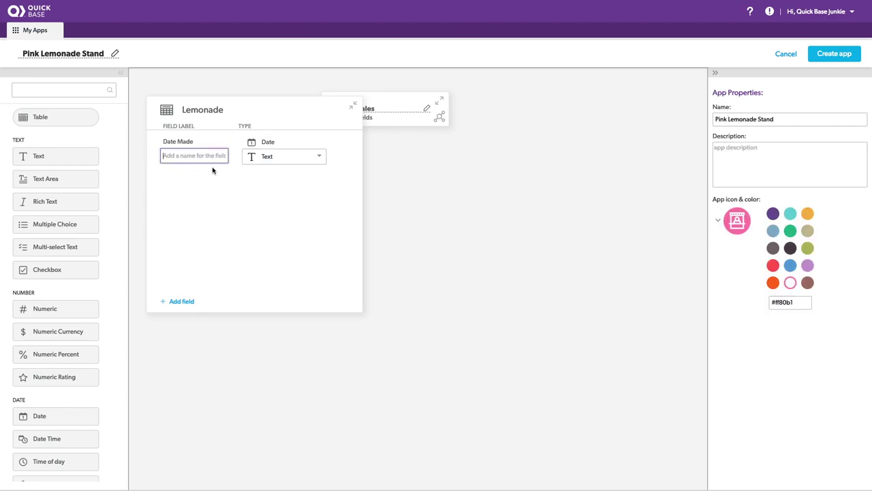
pyautogui.write('Cost')
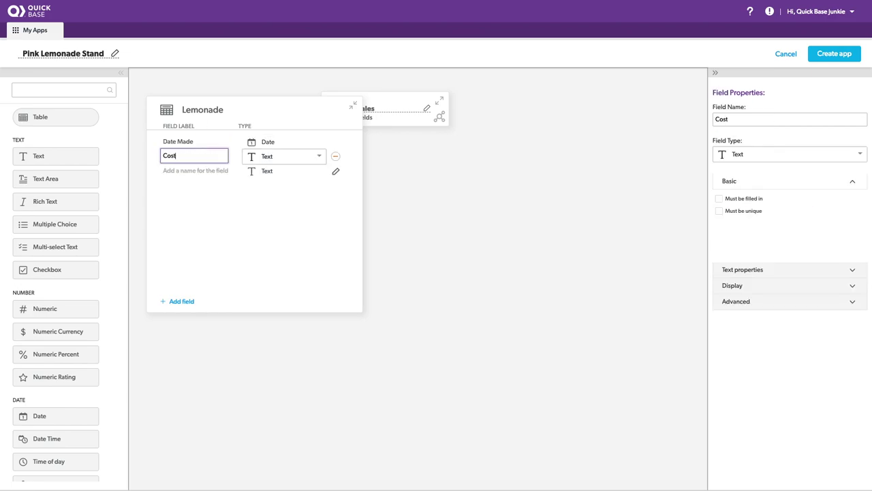
pyautogui.click(273, 159)
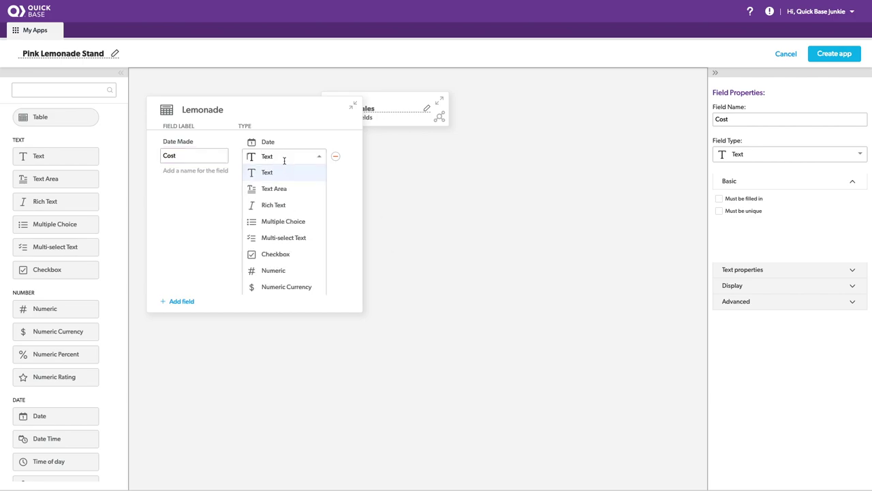
pyautogui.click(302, 289)
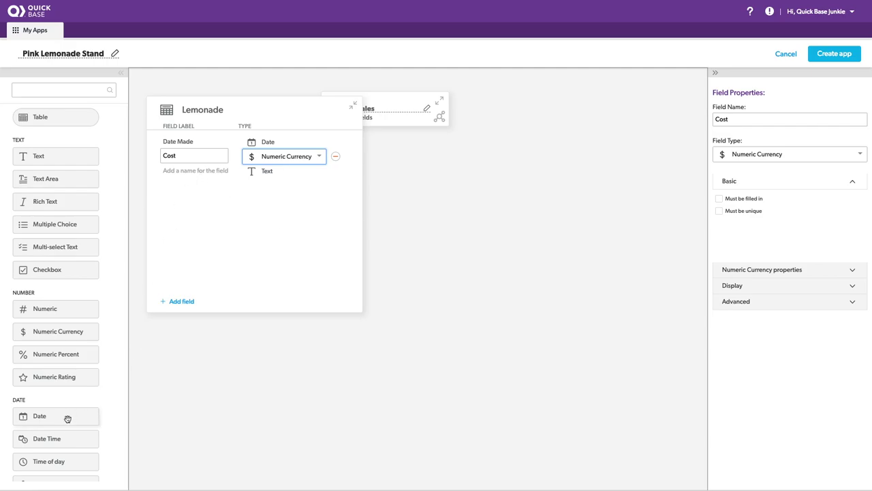
# Add a 'Date Sold' date field plus 'Open' and 'Closed' Date Time fields to Lemonade.
pyautogui.moveTo(69, 417); pyautogui.dragTo(213, 187)
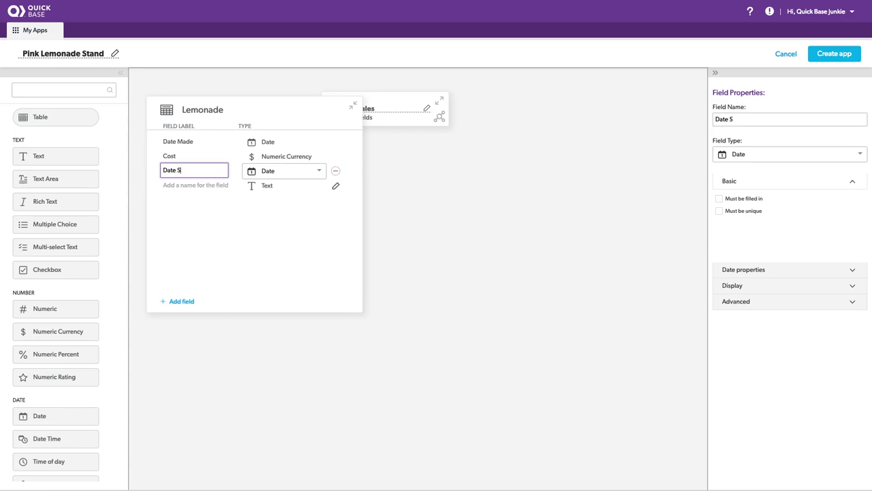
pyautogui.click(286, 203)
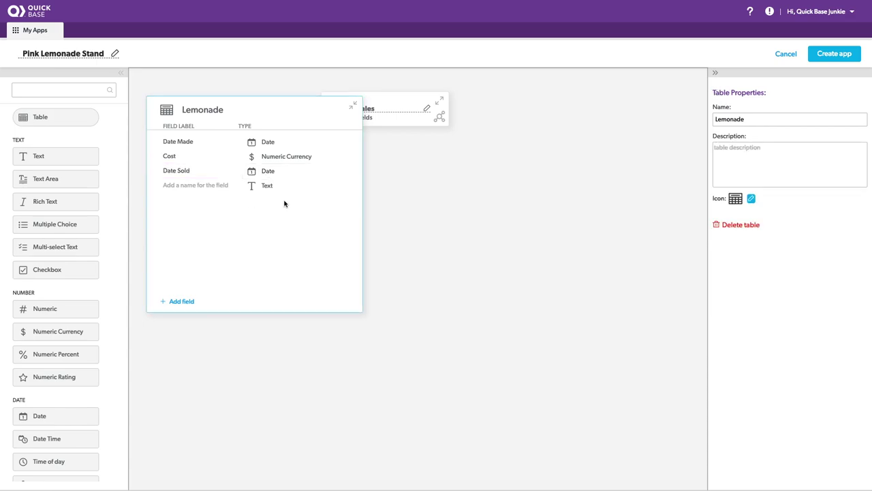
pyautogui.scroll(-3, 68, 463)
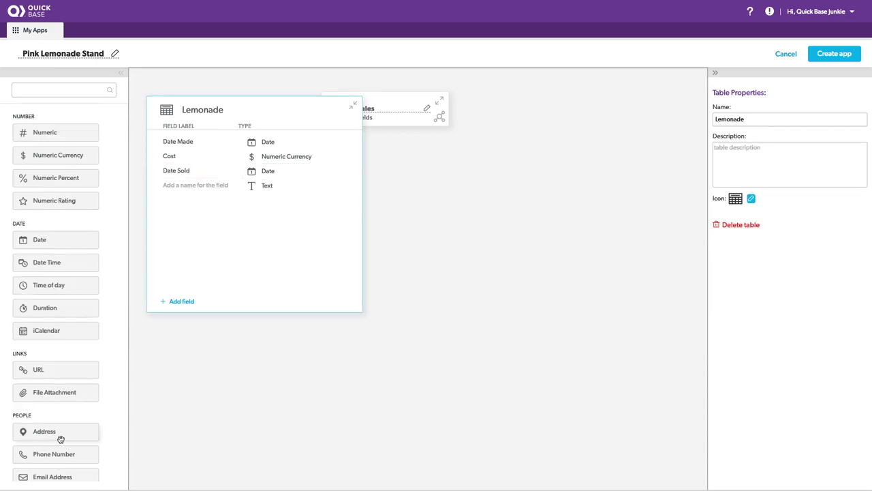
pyautogui.moveTo(63, 263); pyautogui.dragTo(215, 227)
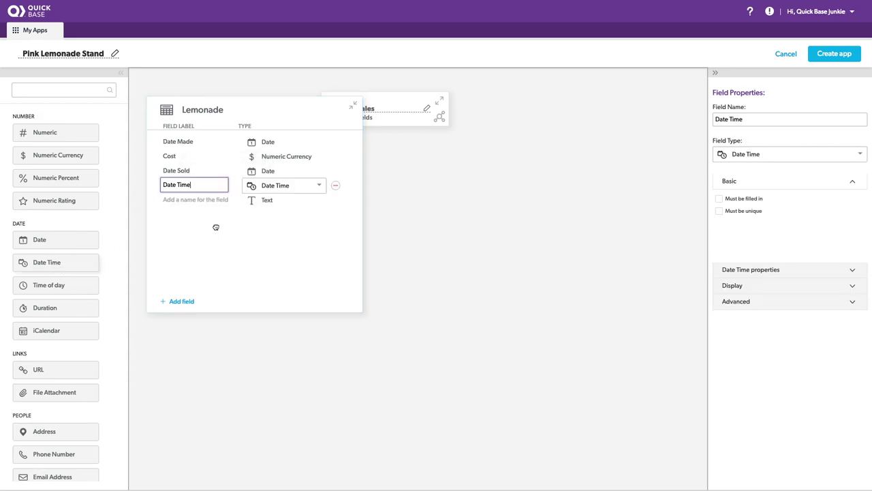
pyautogui.hotkey('ctrl', 'a')
pyautogui.write('Open')
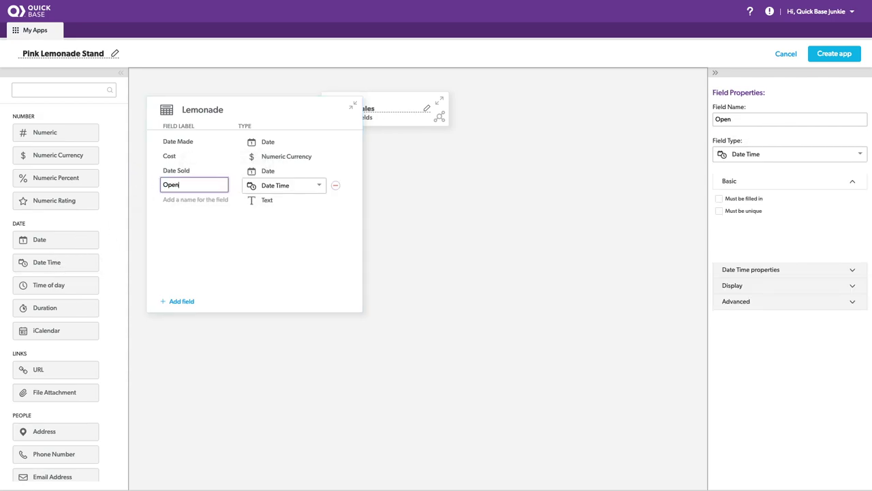
pyautogui.moveTo(43, 262); pyautogui.dragTo(259, 238)
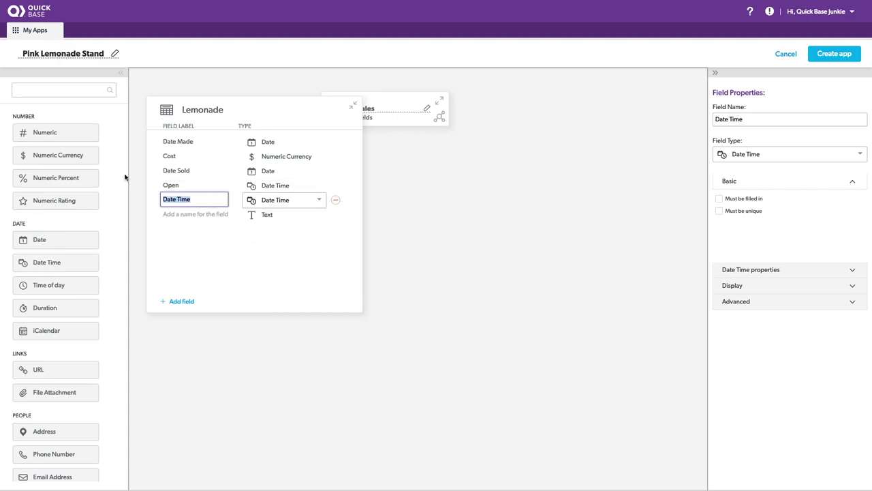
pyautogui.write('Closed')
pyautogui.click(191, 250)
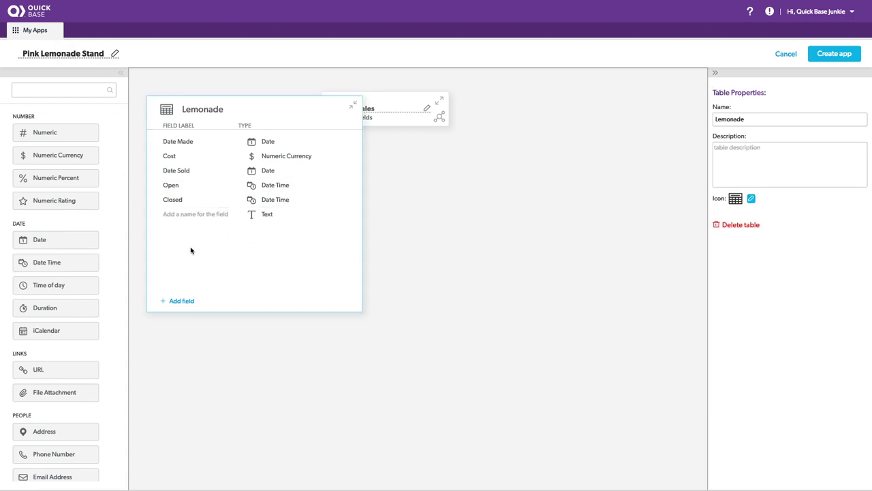
# Remove the stray Text field from the Lemonade table.
pyautogui.click(204, 213)
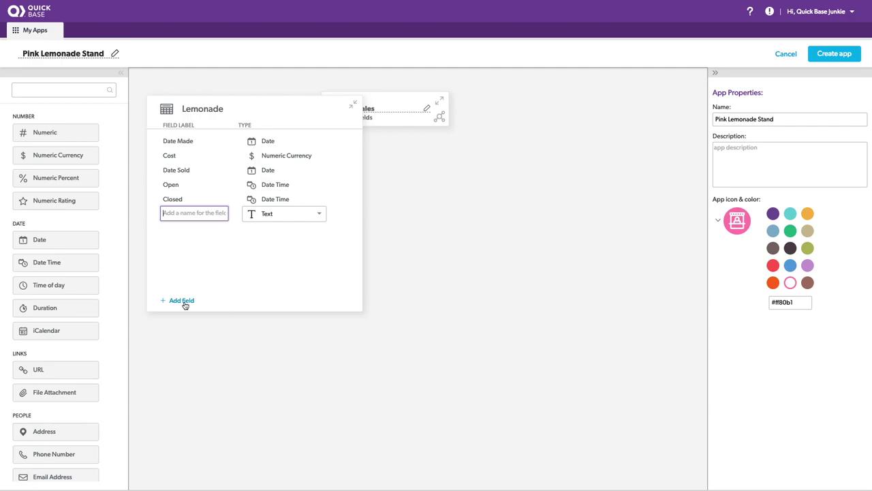
pyautogui.click(183, 302)
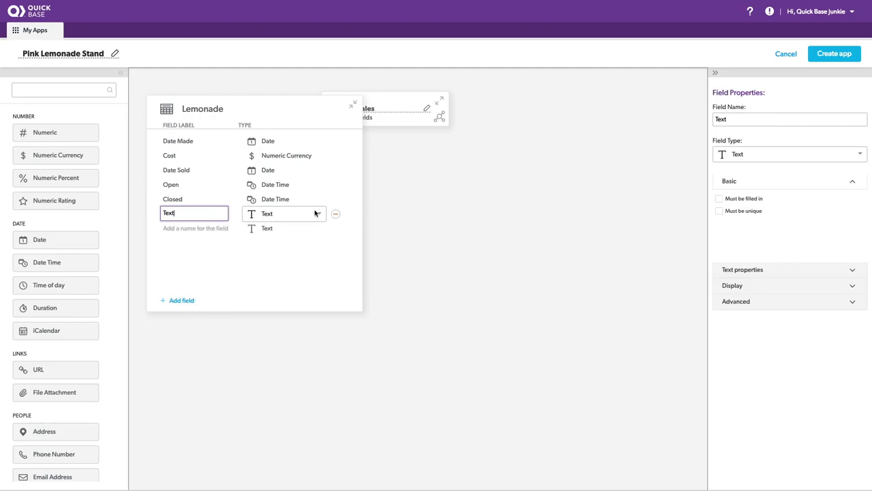
pyautogui.click(335, 214)
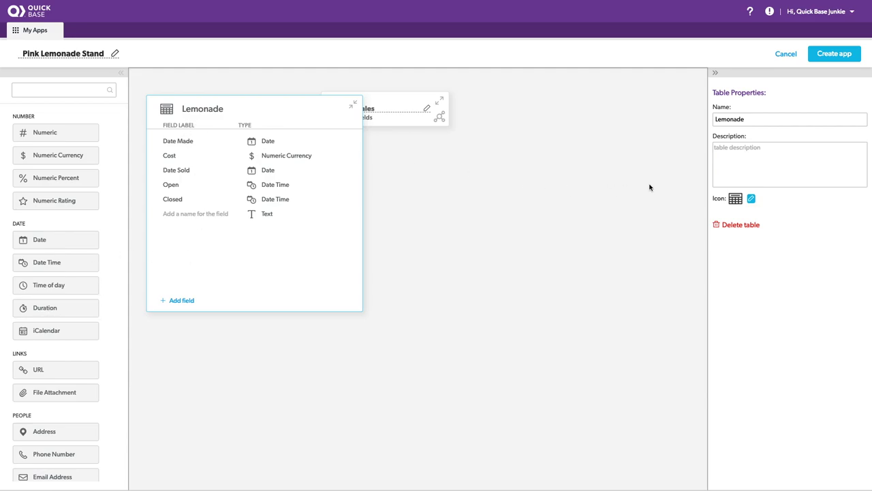
# Set the Lemonade table icon to a water drop and collapse it to its 5-field summary.
pyautogui.click(751, 198)
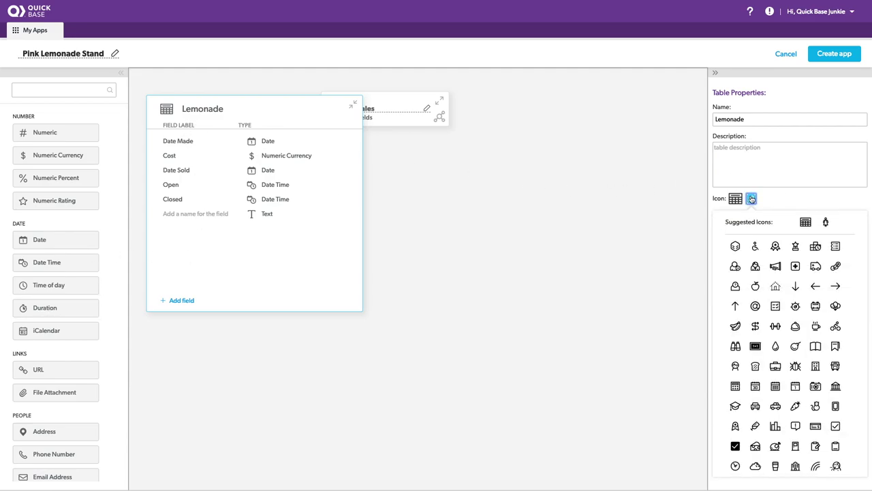
pyautogui.click(776, 346)
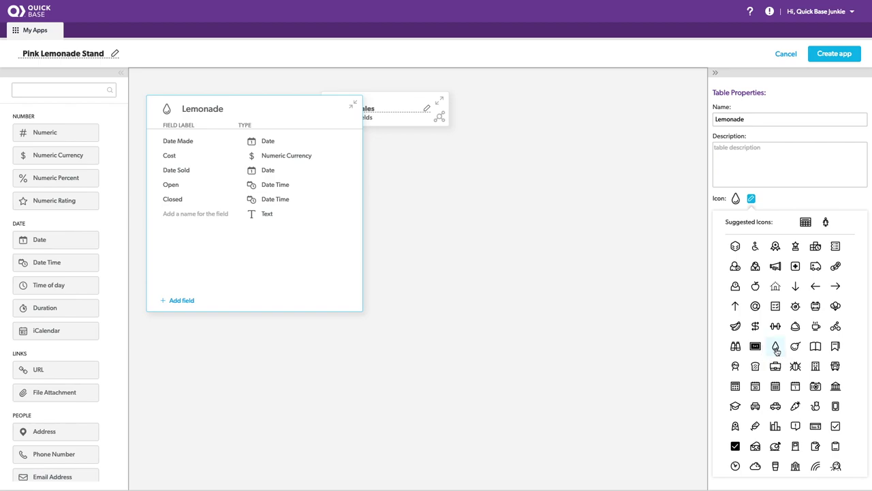
pyautogui.click(750, 198)
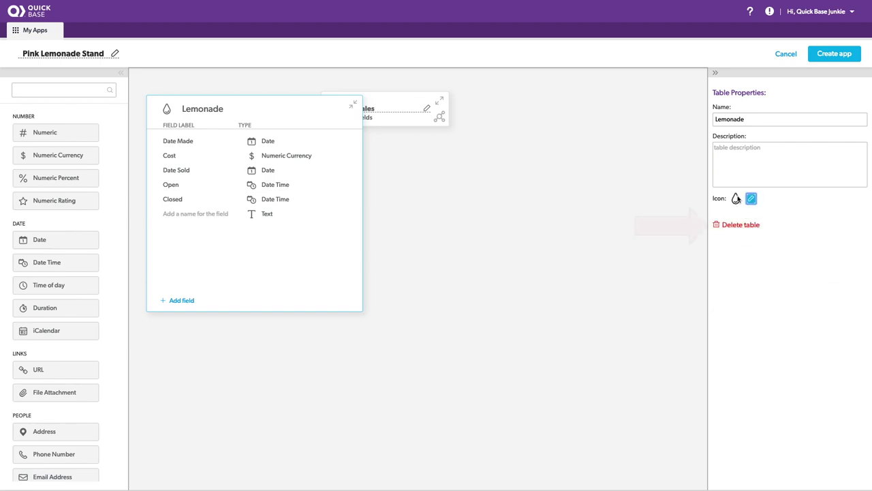
pyautogui.click(488, 212)
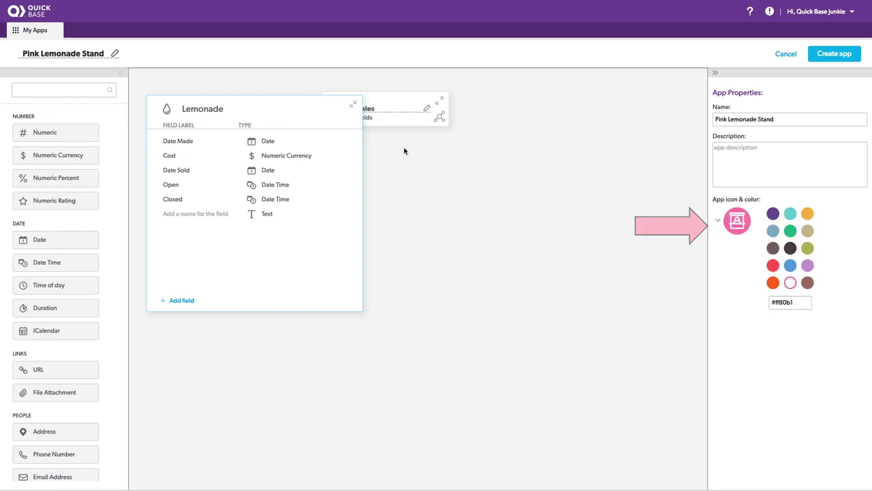
pyautogui.click(353, 105)
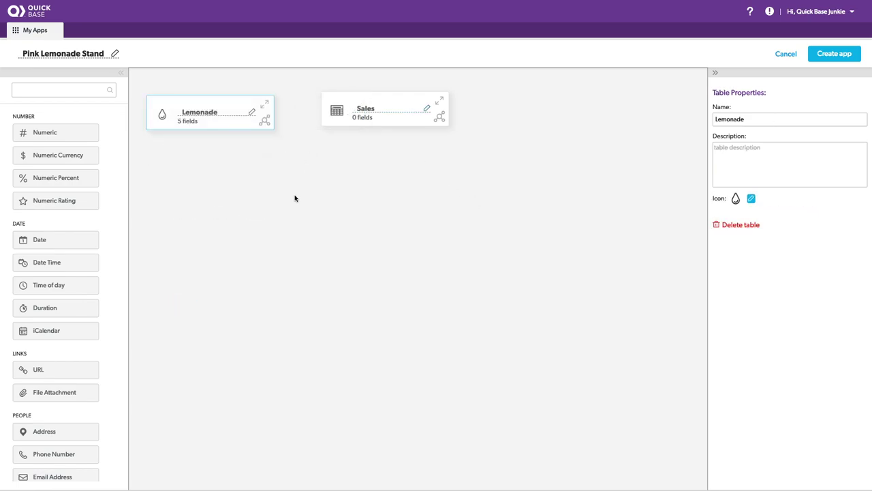
# Link Lemonade to Sales with Lemonade as parent of many Sales, then review the relationship.
pyautogui.moveTo(265, 121); pyautogui.dragTo(422, 116)
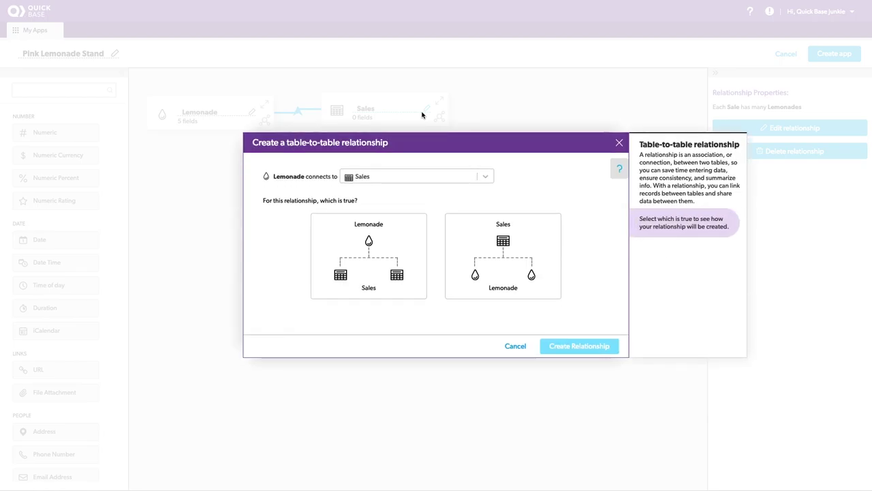
pyautogui.click(383, 237)
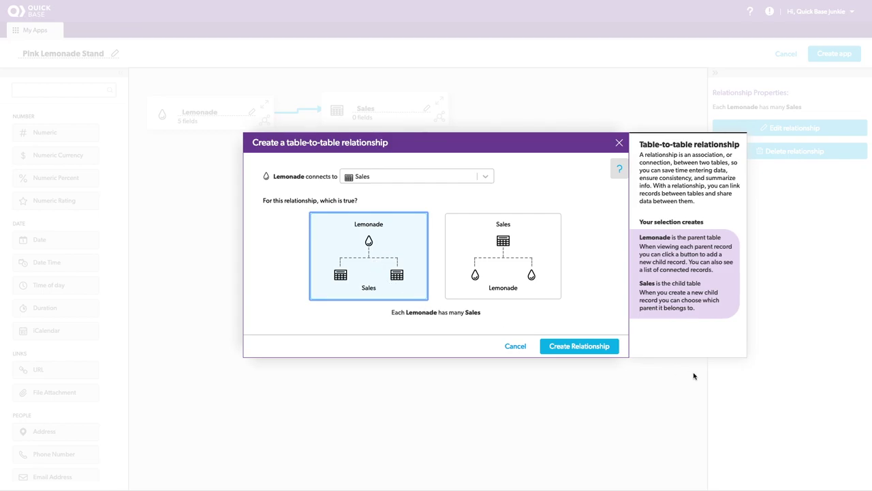
pyautogui.click(591, 346)
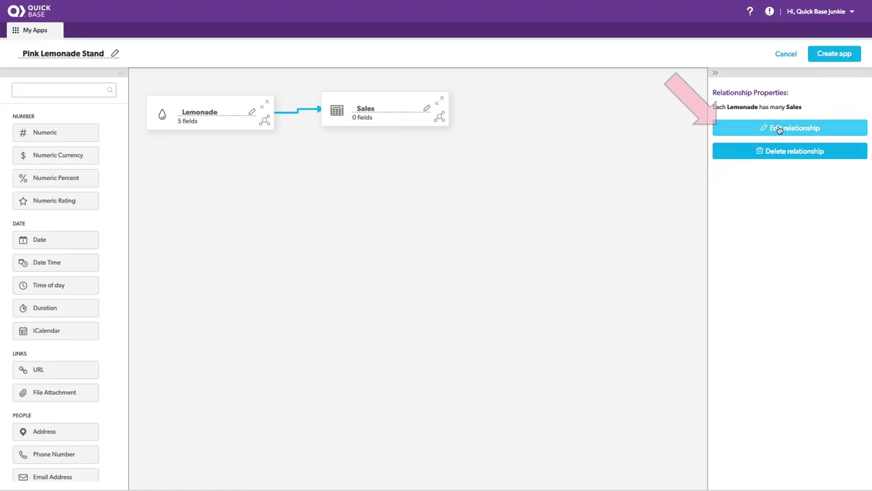
pyautogui.click(807, 127)
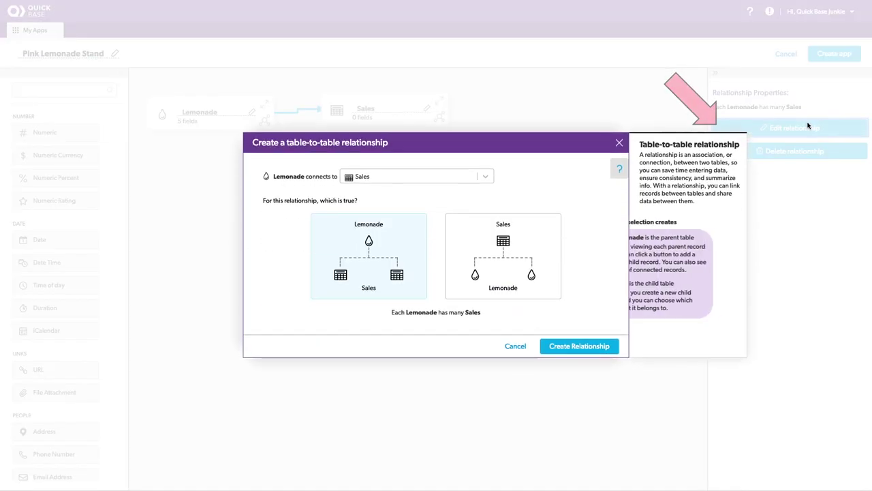
pyautogui.click(587, 345)
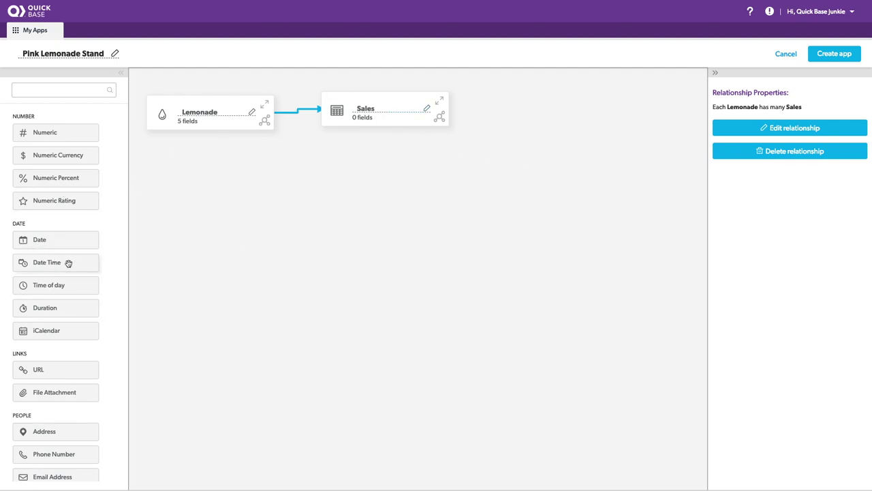
# Add a Date Time field 'Sold on' and a Numeric field 'Cups Sold' to Sales.
pyautogui.moveTo(68, 263); pyautogui.dragTo(399, 117)
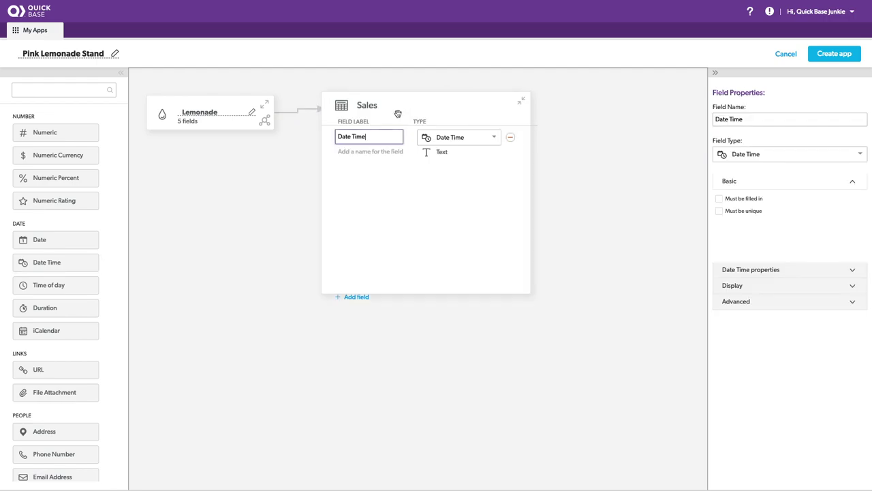
pyautogui.tripleClick(370, 137)
pyautogui.write('S')
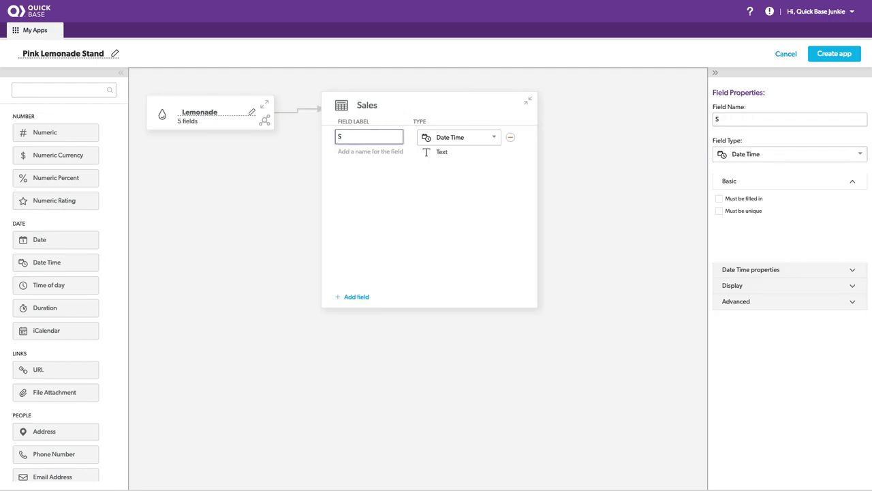
pyautogui.write('old on')
pyautogui.scroll(3, 61, 287)
pyautogui.click(62, 291)
pyautogui.moveTo(62, 291); pyautogui.dragTo(375, 151)
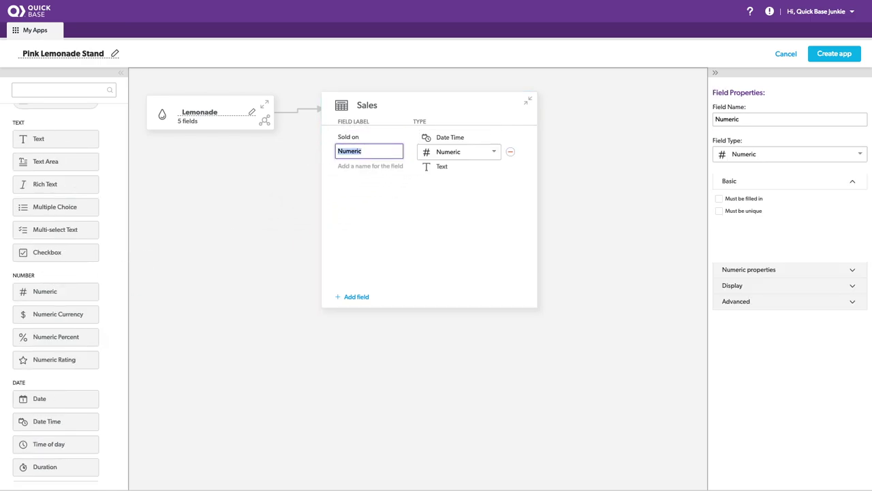
pyautogui.write('Cups Sold')
pyautogui.click(348, 195)
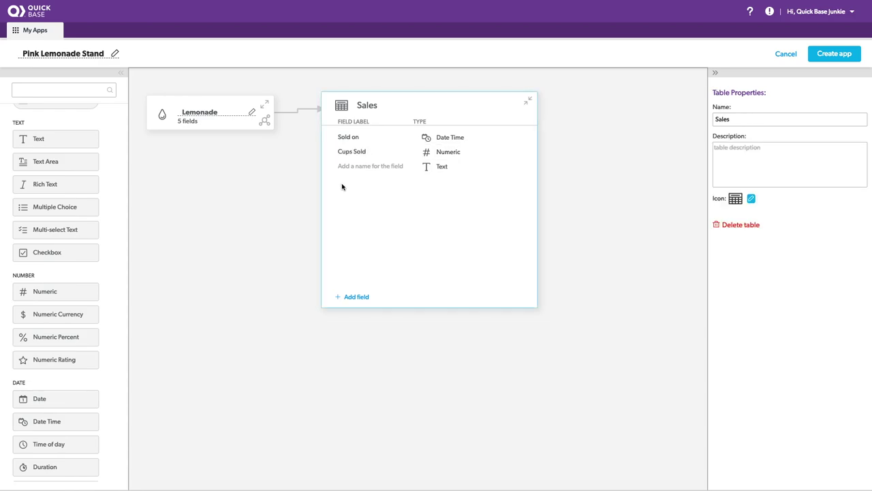
# Add a Formula - Numeric field named 'Total Sale' to Sales.
pyautogui.scroll(-10, 58, 302)
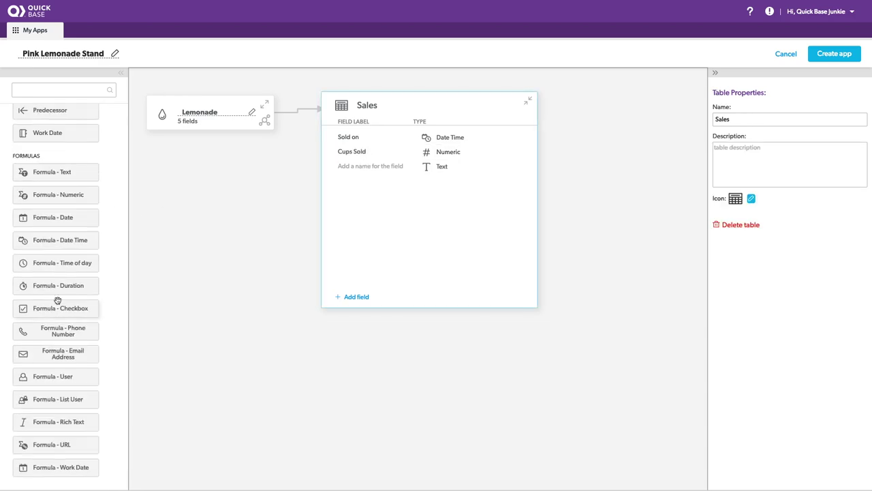
pyautogui.moveTo(54, 195); pyautogui.dragTo(468, 185)
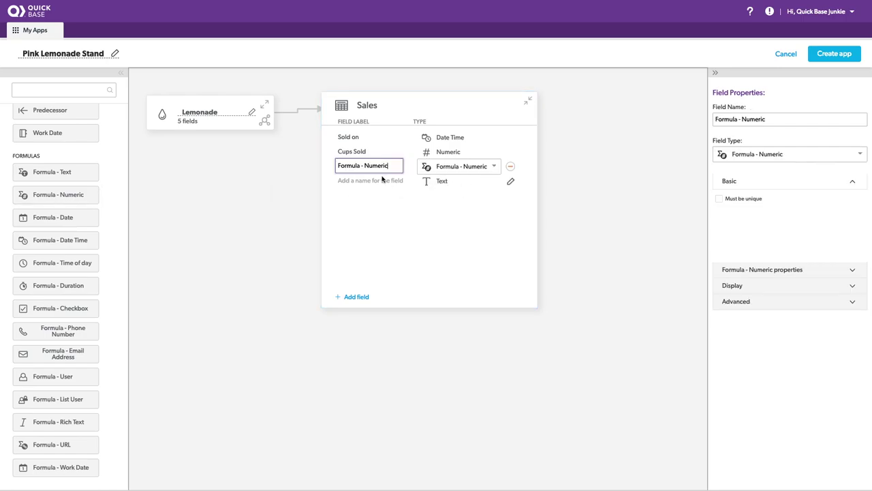
pyautogui.moveTo(392, 166); pyautogui.dragTo(327, 161)
pyautogui.write('Total Sale')
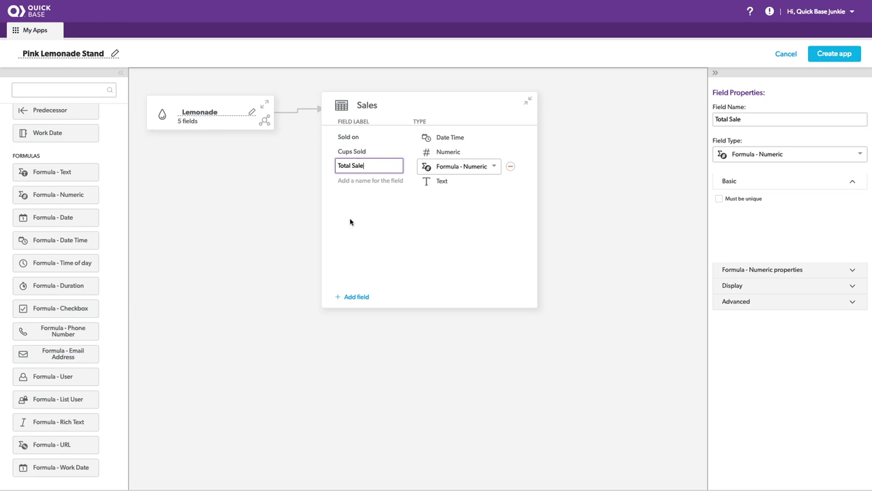
pyautogui.click(350, 222)
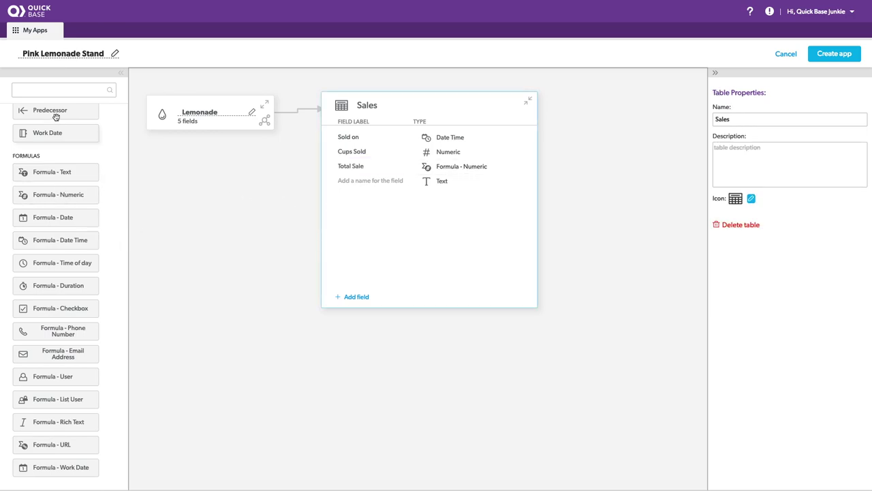
# Add a Numeric Currency field named 'Tip' to Sales and finish editing the fields.
pyautogui.scroll(15, 52, 225)
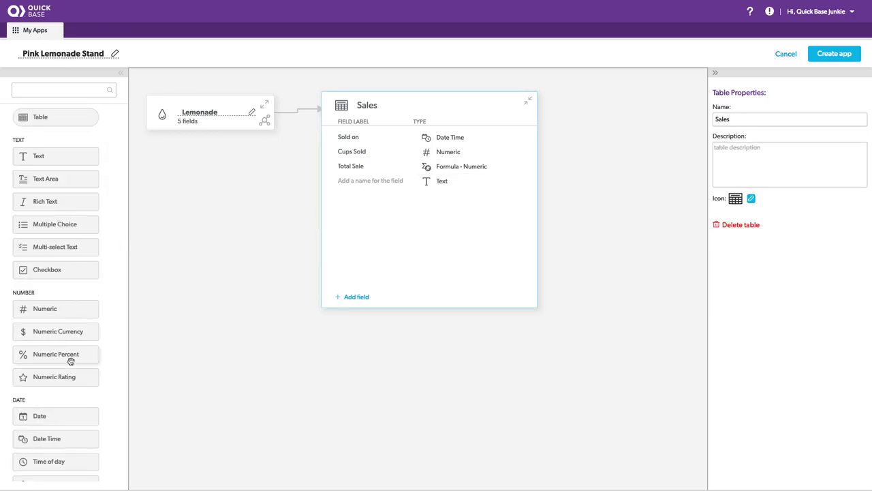
pyautogui.moveTo(388, 195); pyautogui.dragTo(390, 183)
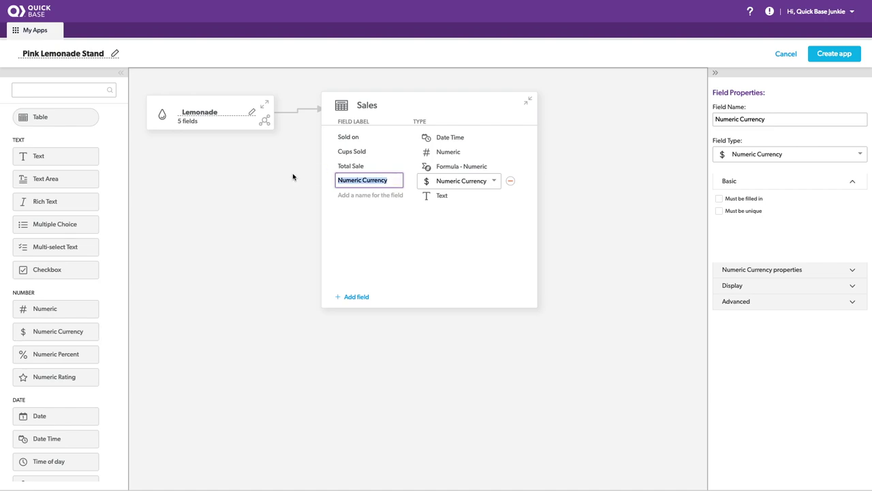
pyautogui.write('Tip')
pyautogui.click(389, 225)
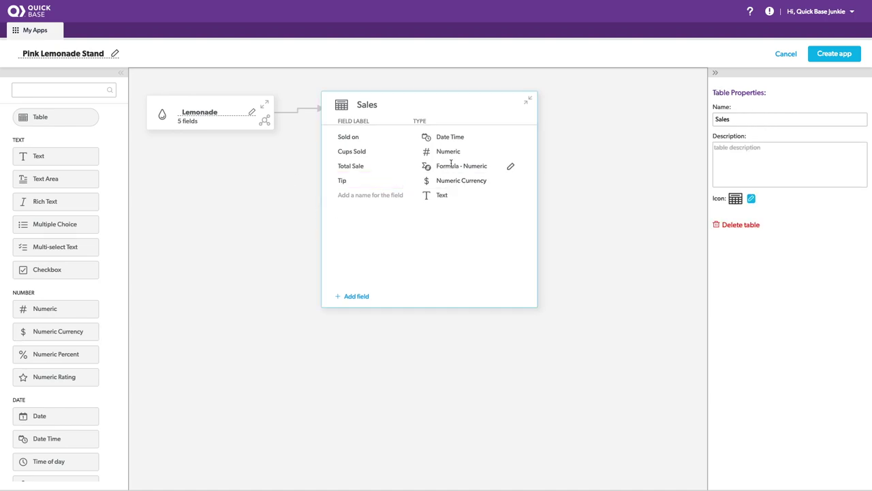
pyautogui.click(467, 166)
pyautogui.click(468, 181)
pyautogui.click(462, 195)
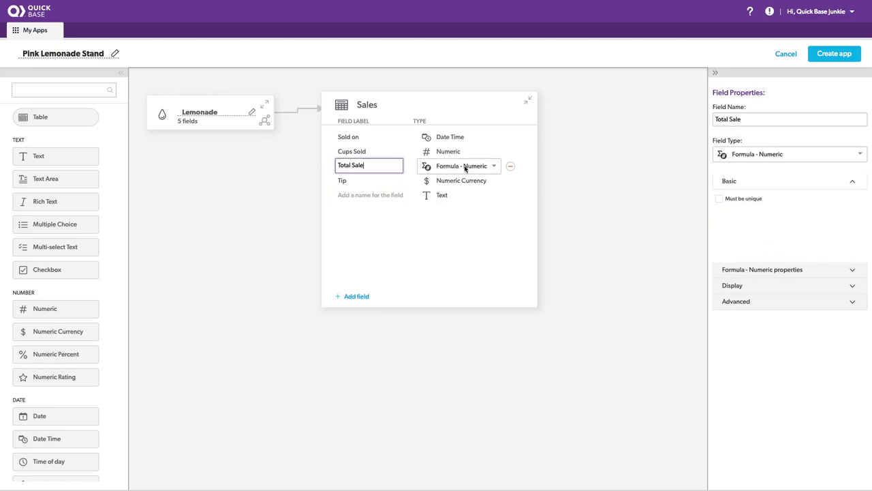
pyautogui.click(444, 244)
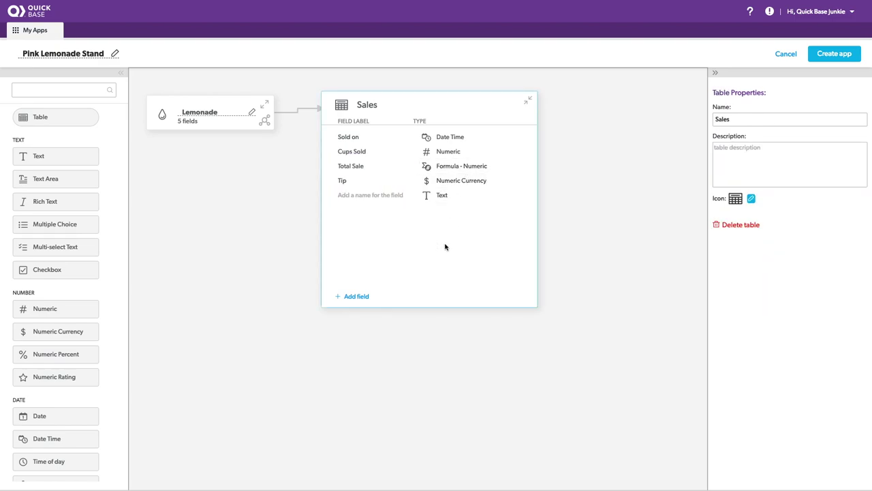
# Expand Total Sale's Formula - Numeric, Display and Advanced settings, then view Tip's User input properties.
pyautogui.click(458, 167)
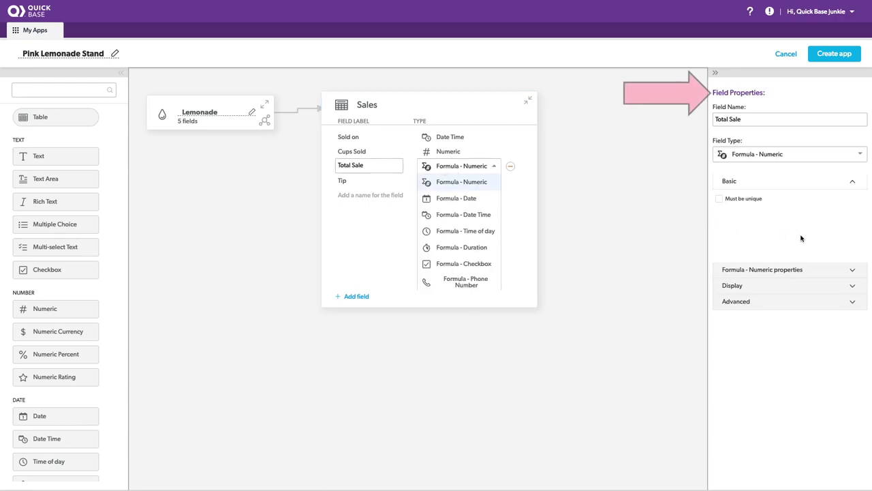
pyautogui.click(817, 250)
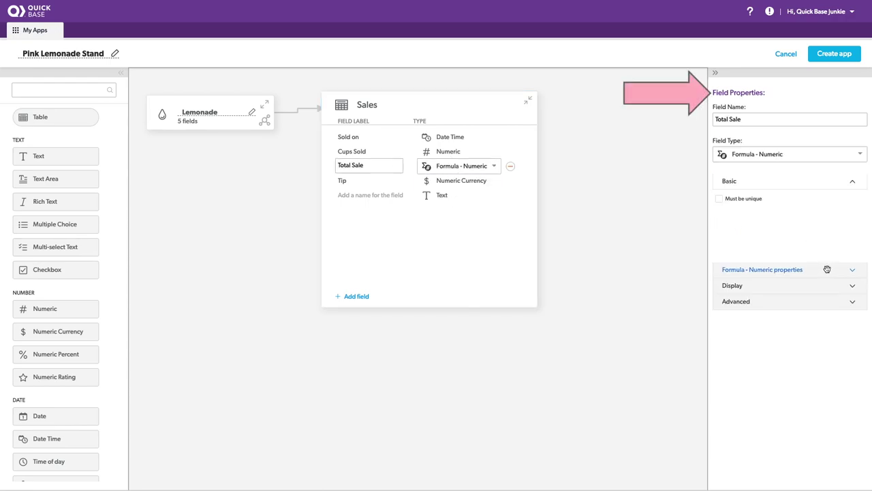
pyautogui.click(828, 269)
pyautogui.click(823, 302)
pyautogui.click(820, 392)
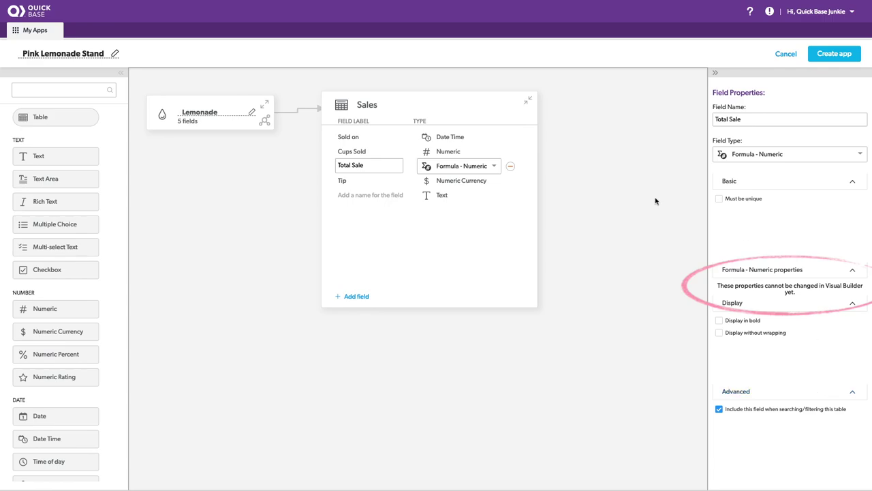
pyautogui.click(467, 182)
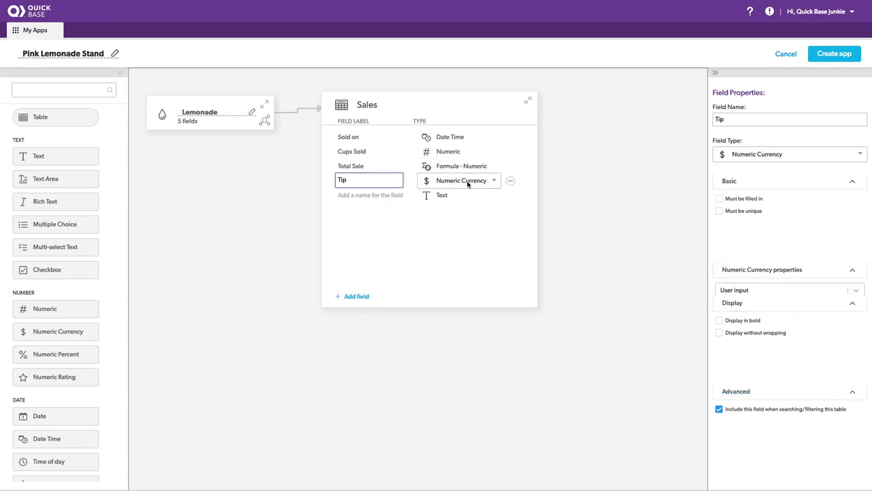
pyautogui.click(800, 307)
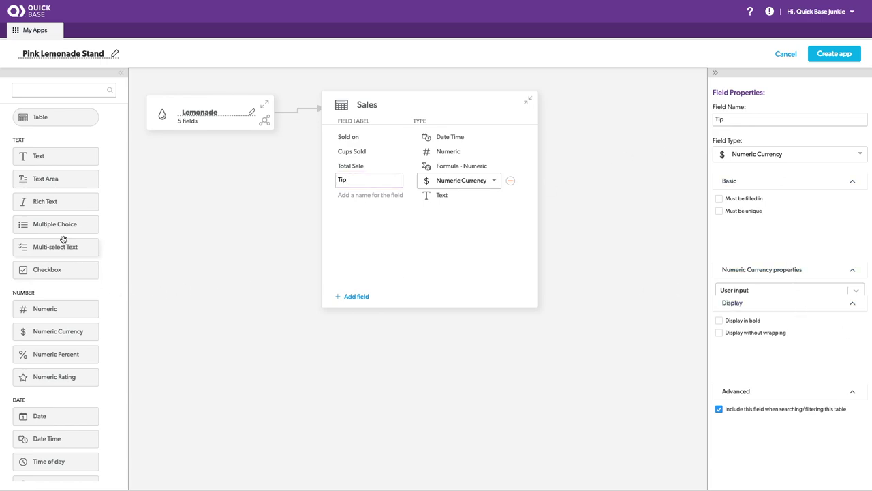
pyautogui.moveTo(62, 228); pyautogui.dragTo(379, 231)
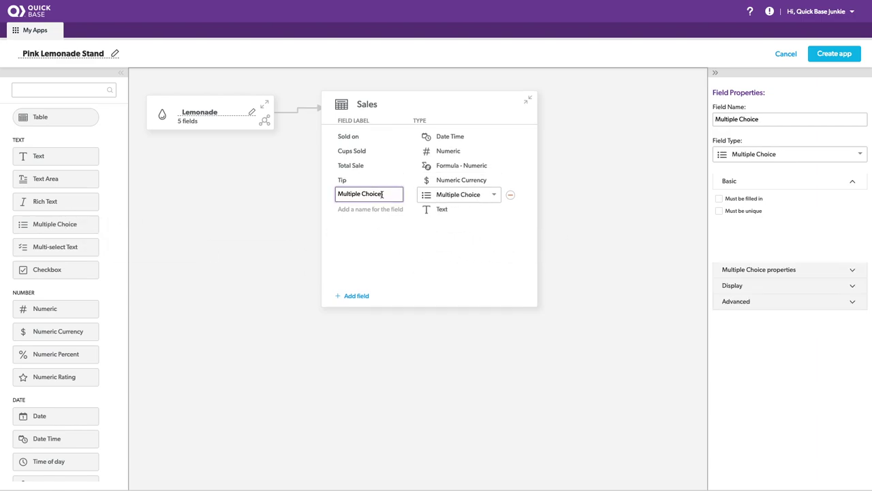
pyautogui.click(818, 274)
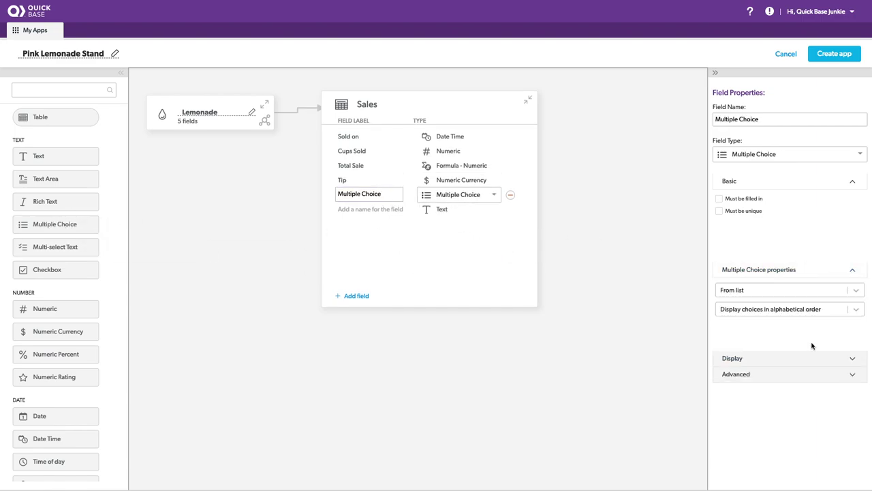
pyautogui.click(814, 310)
pyautogui.click(812, 342)
pyautogui.click(808, 358)
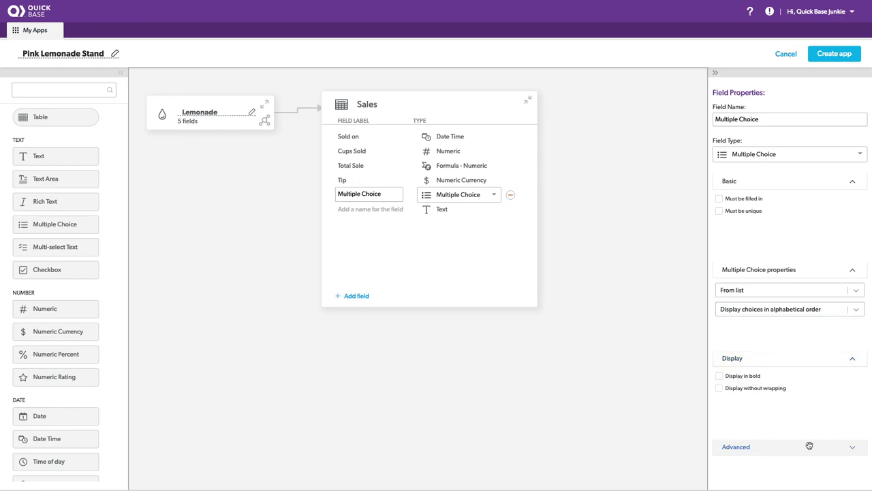
pyautogui.click(808, 446)
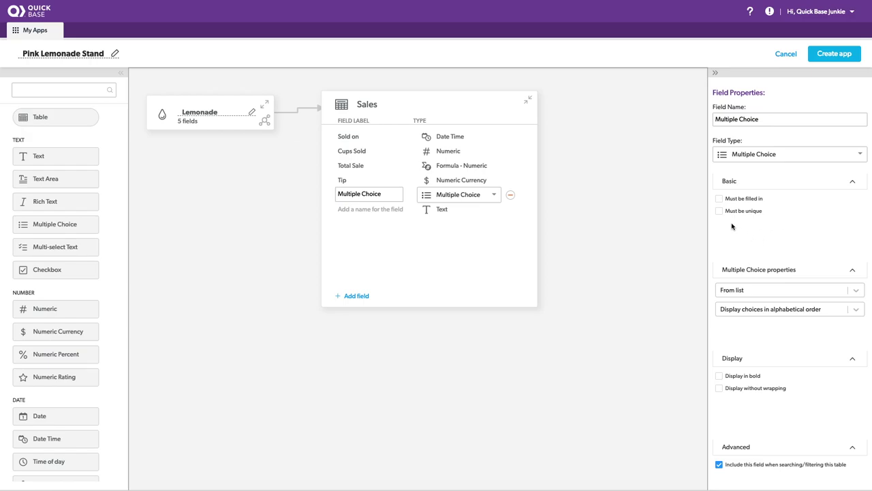
pyautogui.click(511, 196)
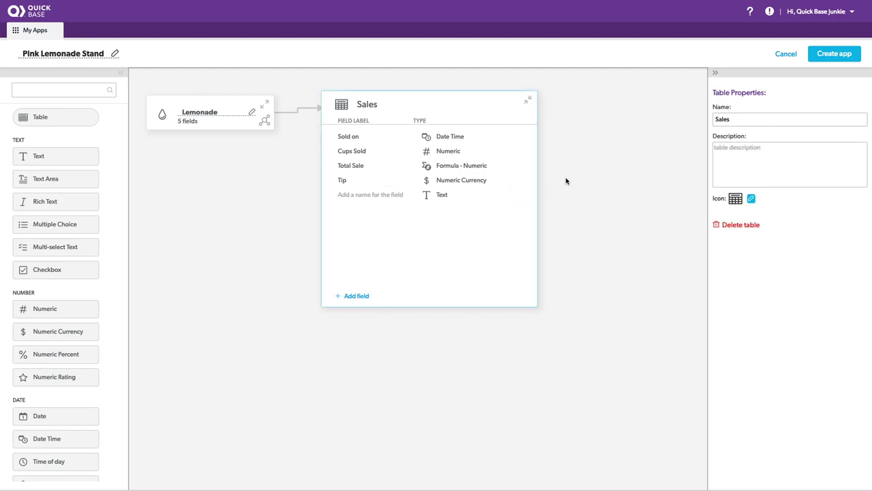
# Set the Sales table icon to a dollar sign.
pyautogui.click(752, 198)
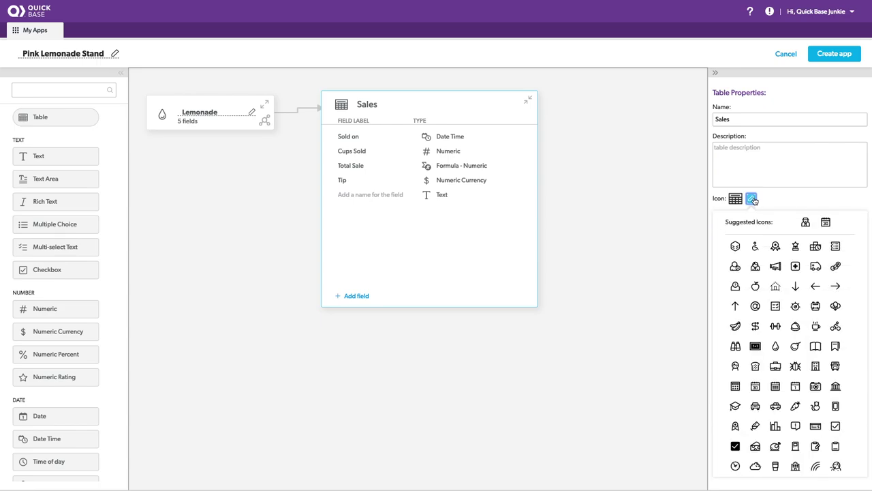
pyautogui.moveTo(867, 253); pyautogui.dragTo(865, 379)
pyautogui.click(736, 444)
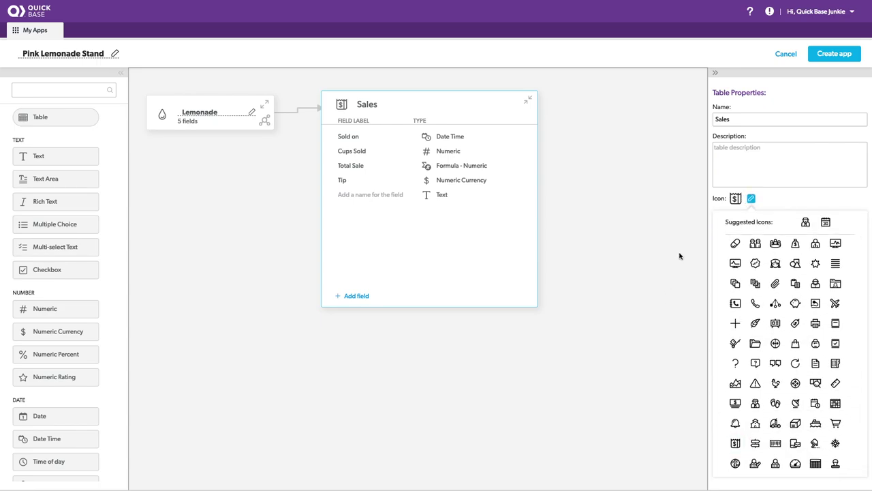
pyautogui.click(752, 199)
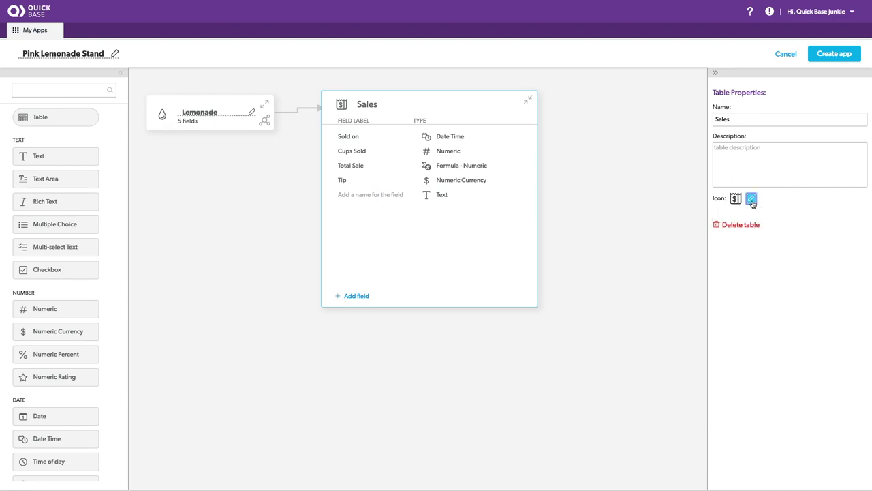
# Collapse the Sales card and create the Pink Lemonade Stand app.
pyautogui.click(536, 103)
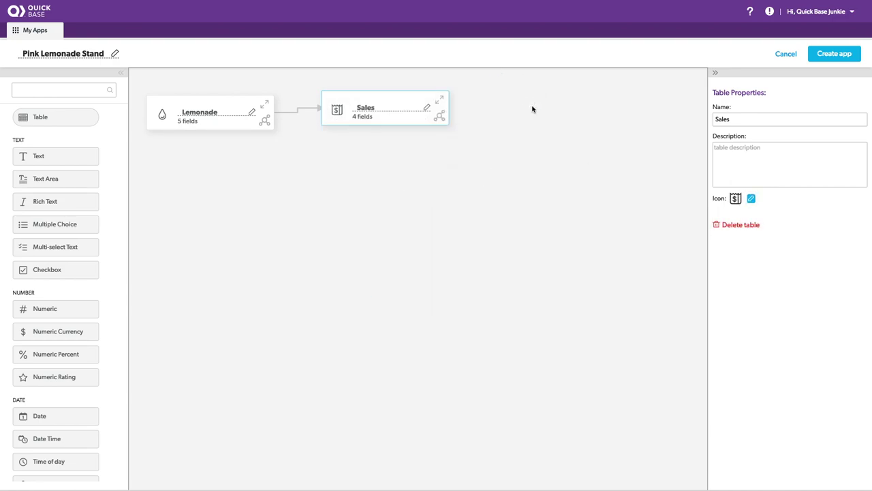
pyautogui.click(390, 97)
pyautogui.click(835, 57)
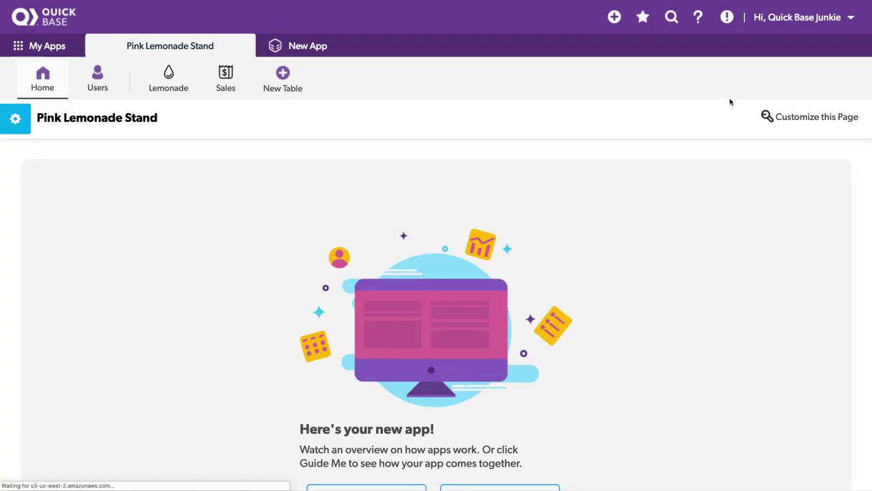
# Open a new Lemonade record, then an Add Sale form showing the Lemonade - Date Made and Cost lookups.
pyautogui.click(172, 78)
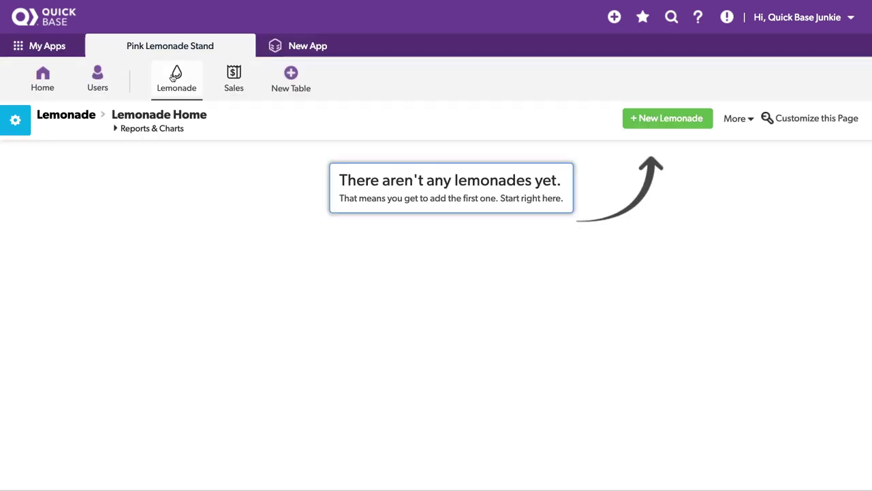
pyautogui.click(694, 126)
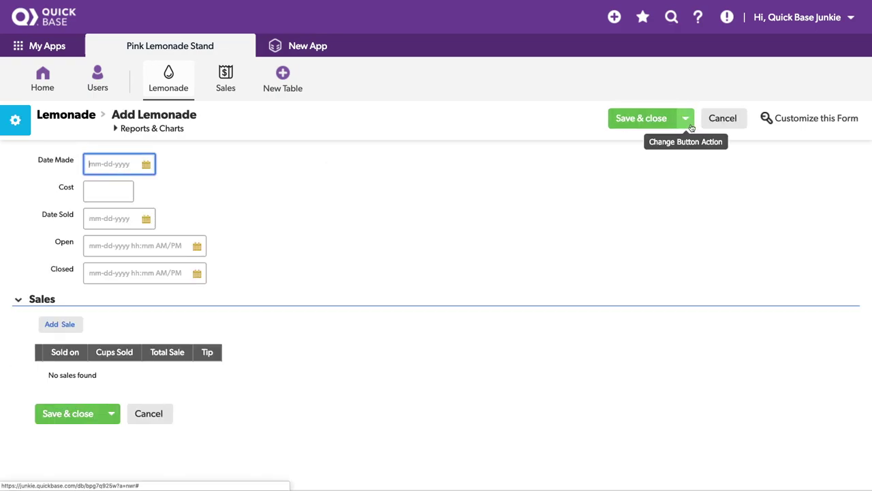
pyautogui.click(229, 70)
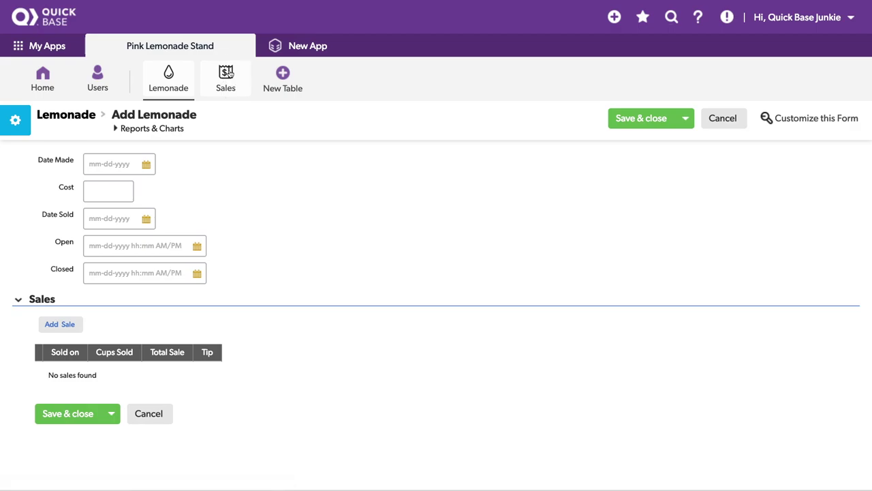
pyautogui.click(685, 120)
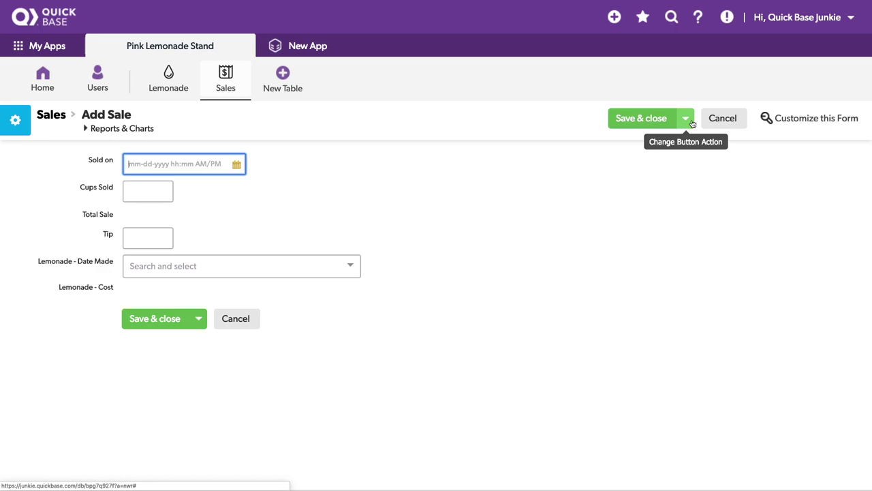
# Open the Lemonade-to-Sales relationship from Sales settings to see Related Lemonade, Date Made and Cost lookups.
pyautogui.click(19, 121)
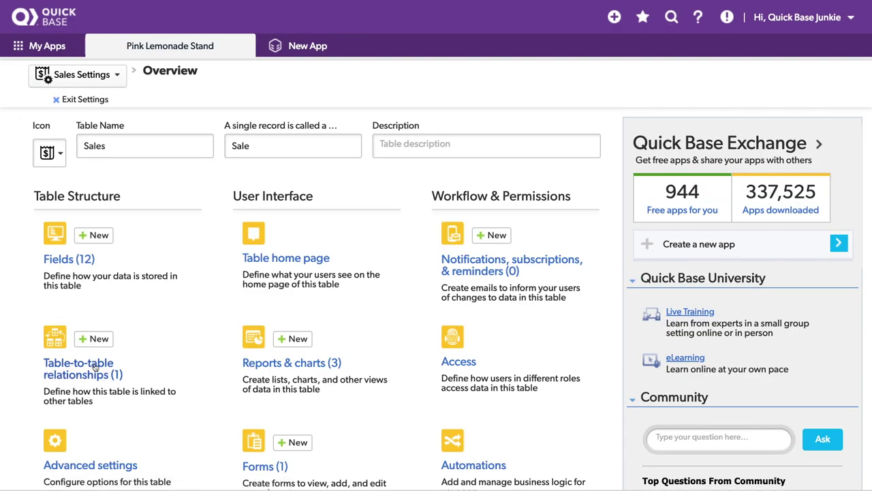
pyautogui.click(95, 368)
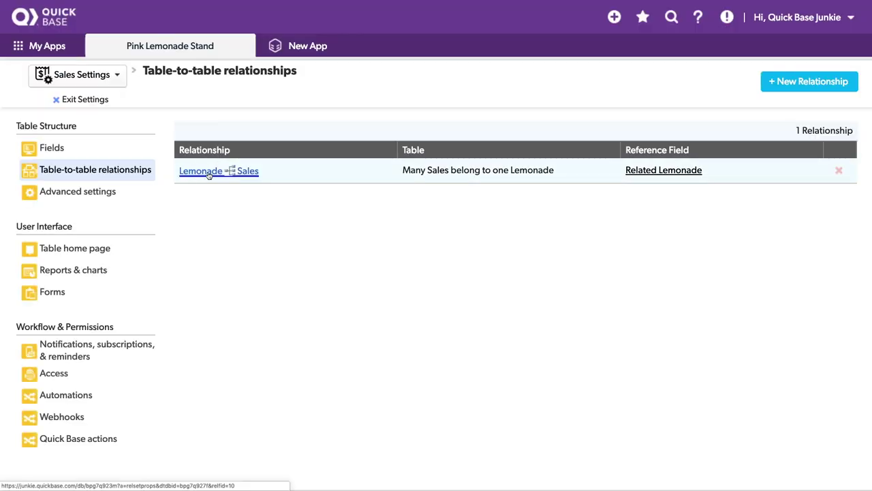
pyautogui.click(210, 176)
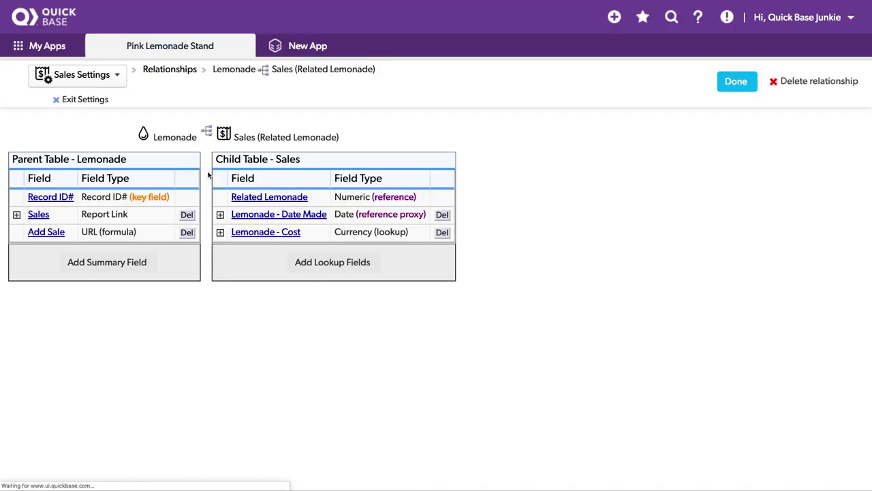